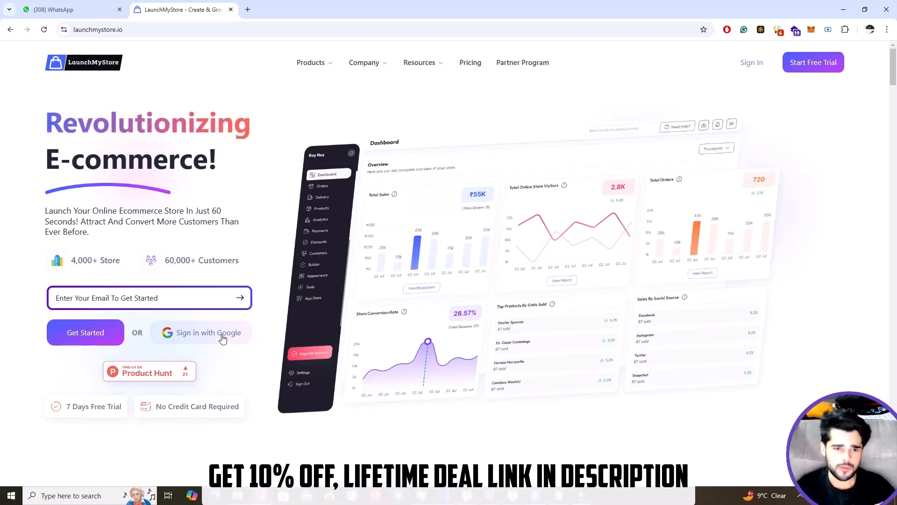
Sign up to LaunchMyStore with an existing Google account and set the business country to United States
{"action": "left_click", "coordinate": [221, 334]}
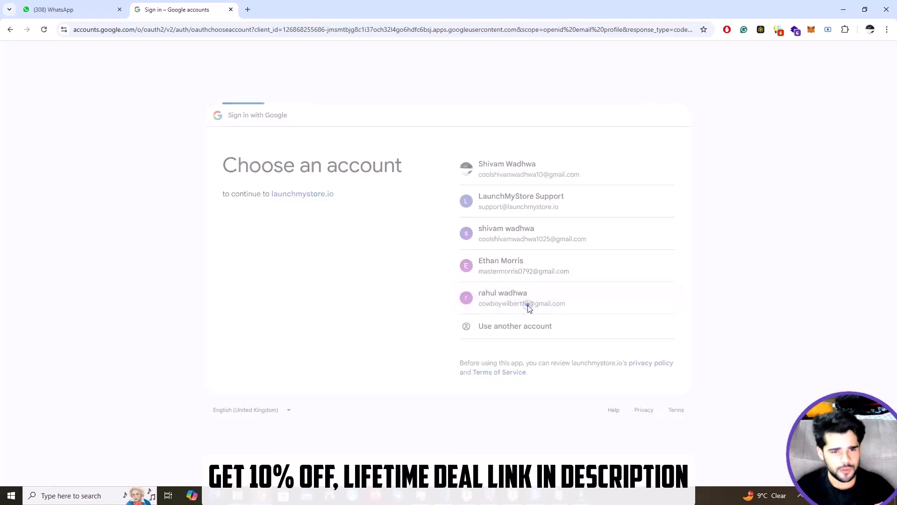
{"action": "left_click", "coordinate": [529, 307]}
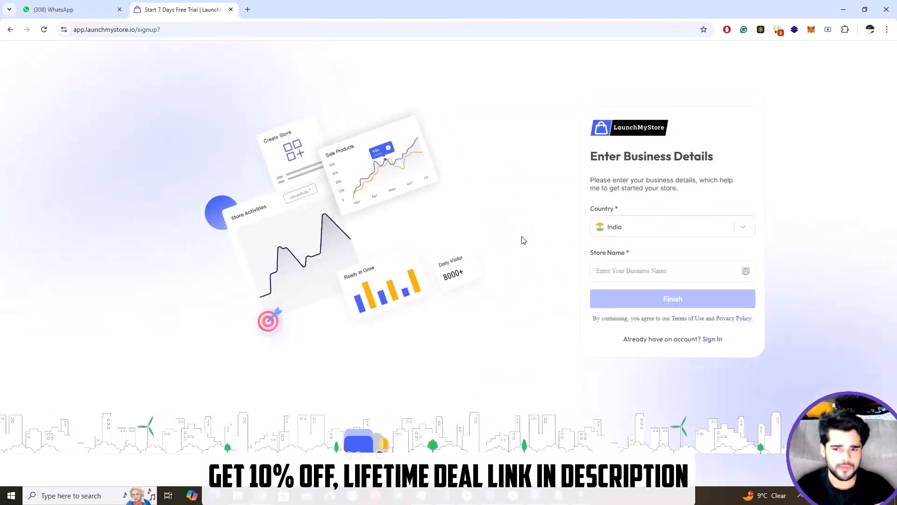
{"action": "left_click", "coordinate": [671, 230]}
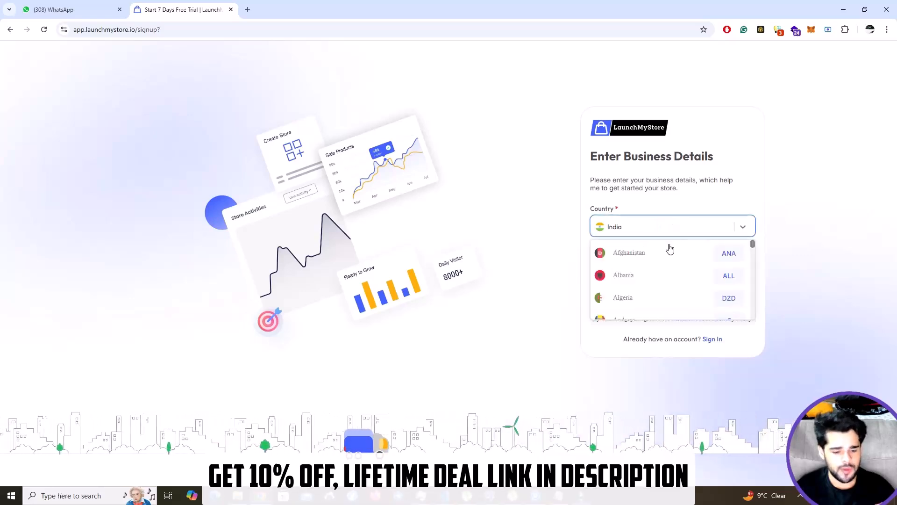
{"action": "type", "text": "unite"}
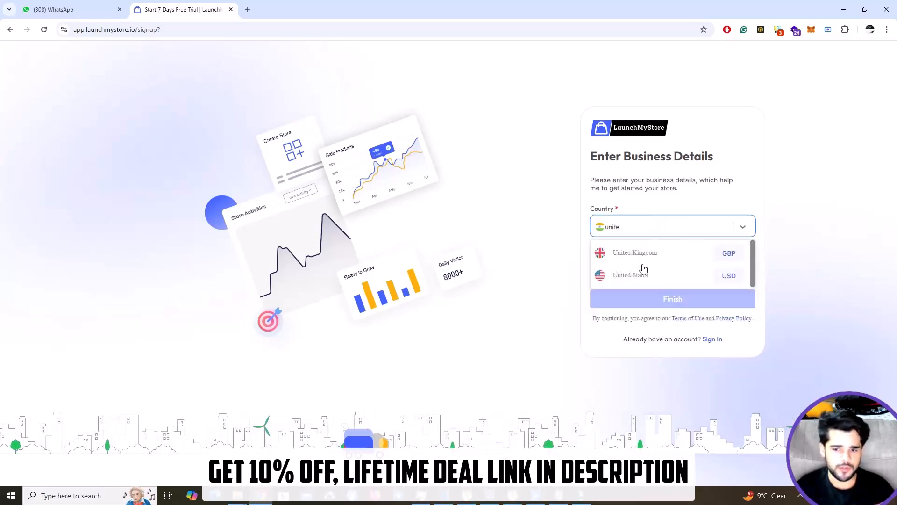
{"action": "left_click", "coordinate": [643, 268]}
Name the store Shoe Store, finish the sign-up and continue to the store dashboard
{"action": "left_click", "coordinate": [644, 271]}
{"action": "key", "text": "Caps_Lock"}
{"action": "key", "text": "Caps_Lock"}
{"action": "type", "text": "Sh"}
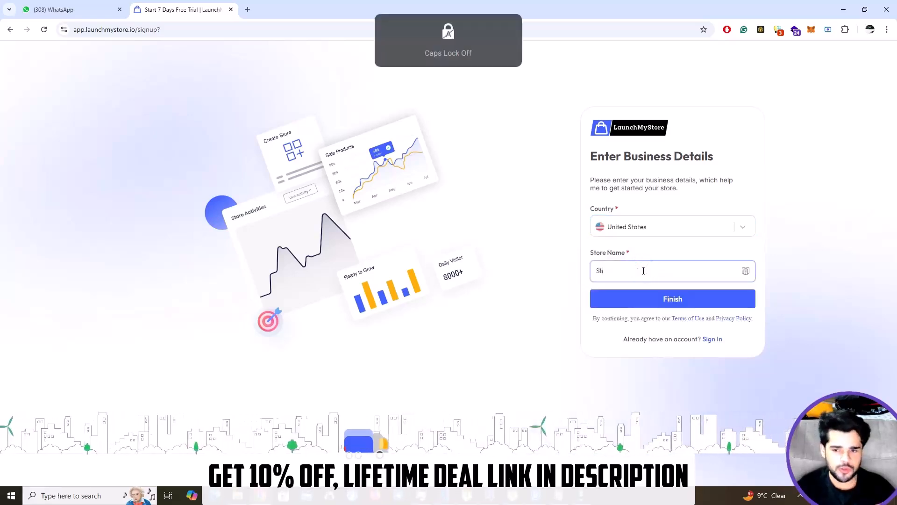
{"action": "type", "text": "oe Store"}
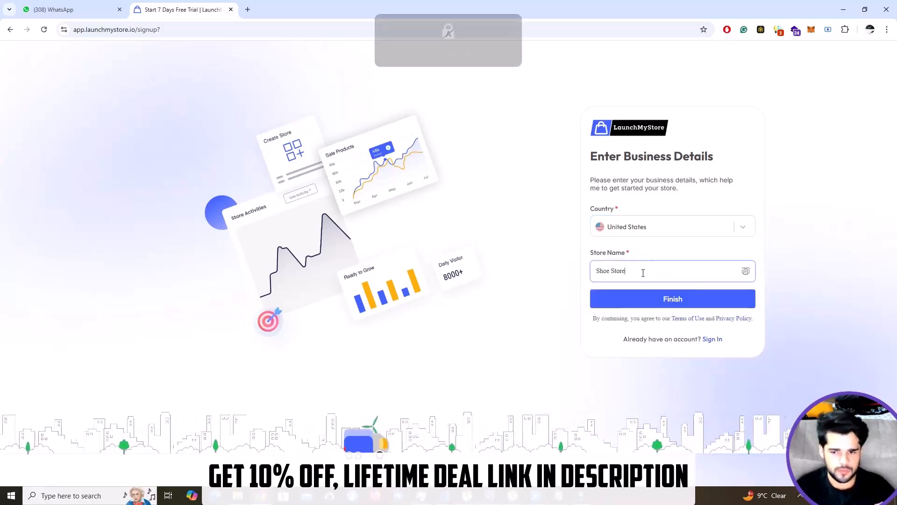
{"action": "left_click", "coordinate": [642, 301]}
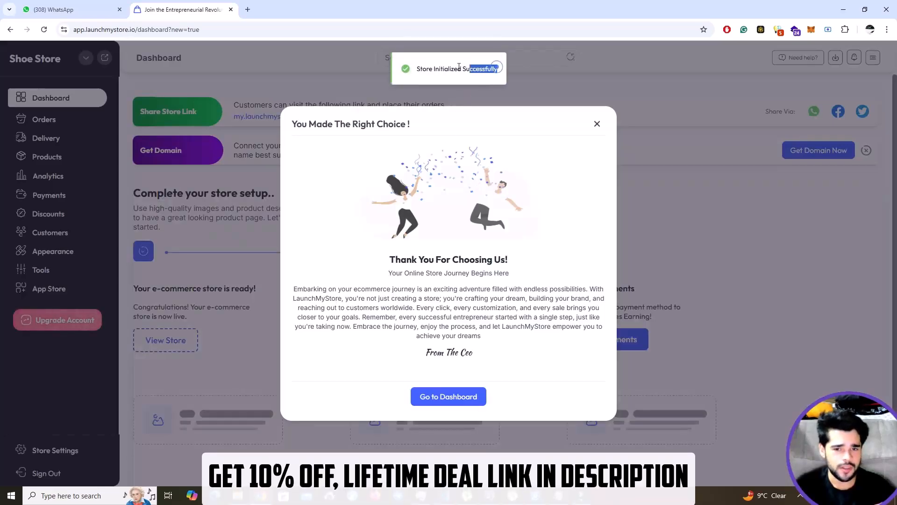
{"action": "left_click", "coordinate": [452, 398]}
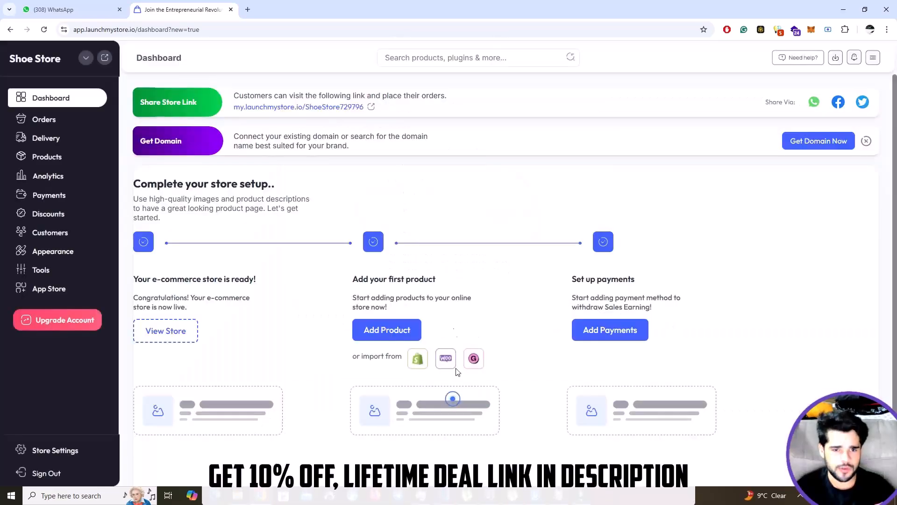
Visit the store's public link, look through the default storefront and its address, and close it again
{"action": "left_click_drag", "start_coordinate": [393, 99], "coordinate": [233, 96]}
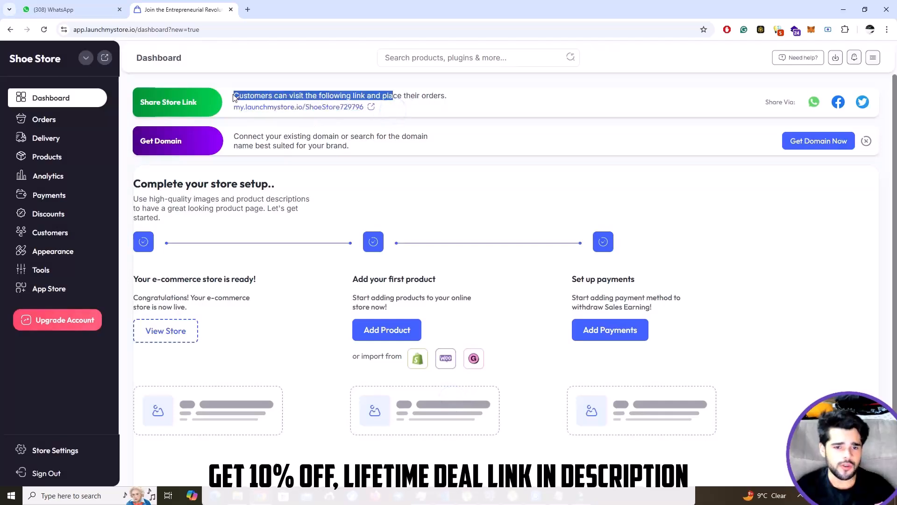
{"action": "left_click", "coordinate": [295, 108]}
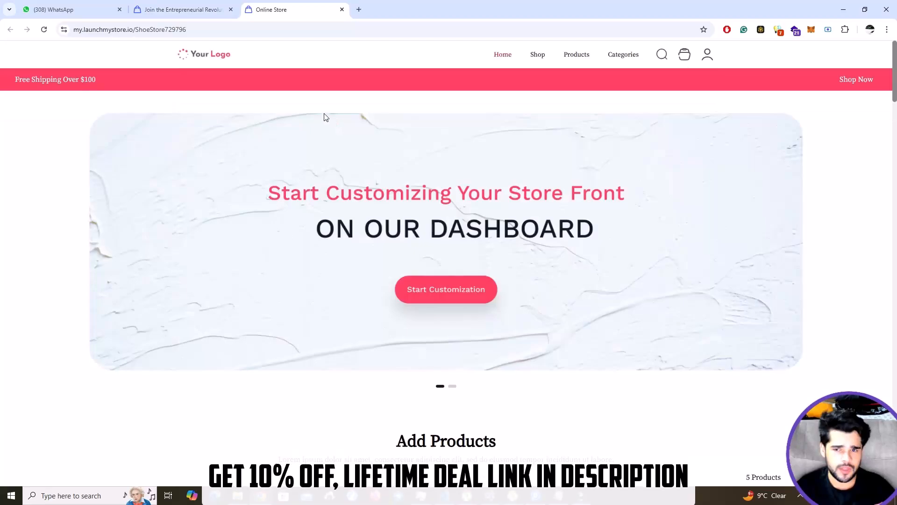
{"action": "left_click_drag", "start_coordinate": [896, 78], "coordinate": [883, 334]}
{"action": "left_click", "coordinate": [198, 34]}
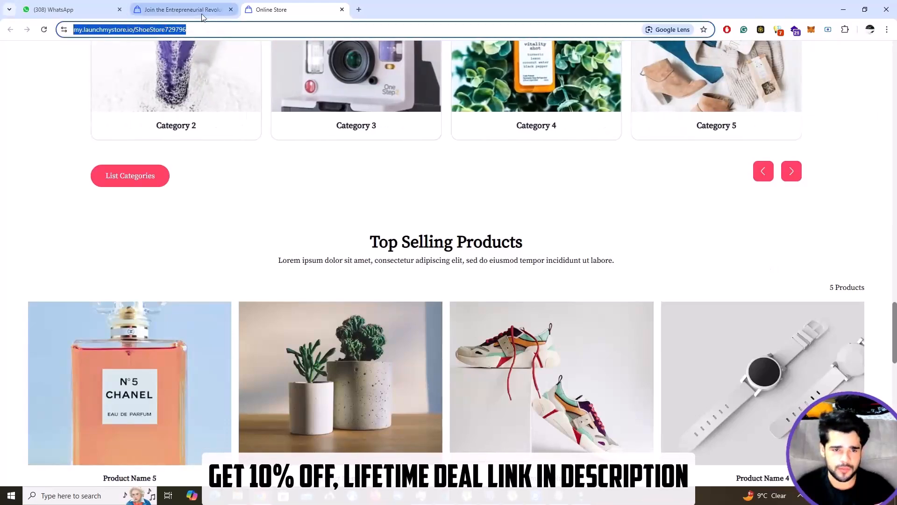
{"action": "key", "text": "ctrl+w"}
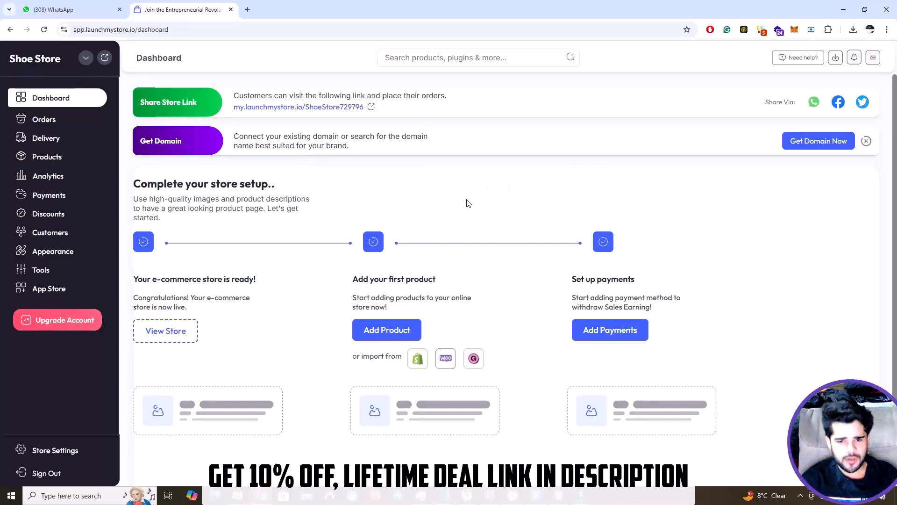
Go to the product list, view the import options for bulk uploading products, and close them
{"action": "left_click", "coordinate": [388, 331]}
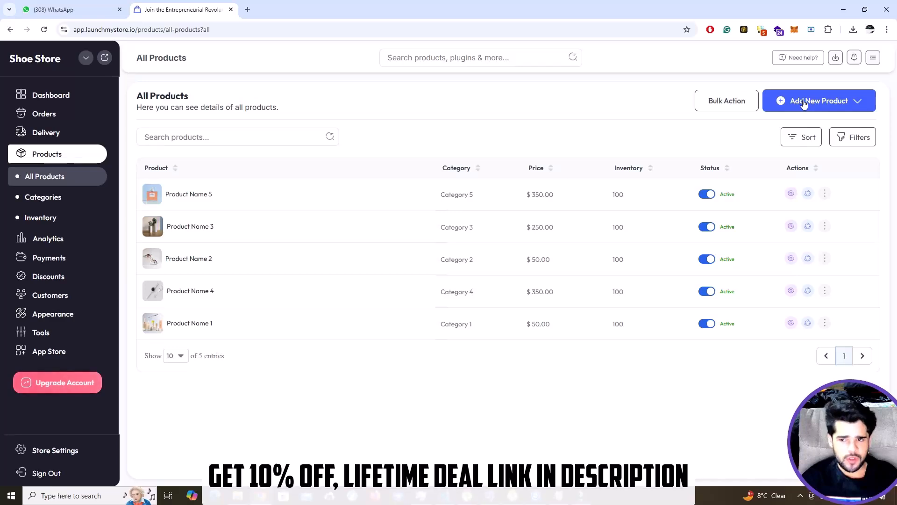
{"action": "left_click", "coordinate": [860, 105]}
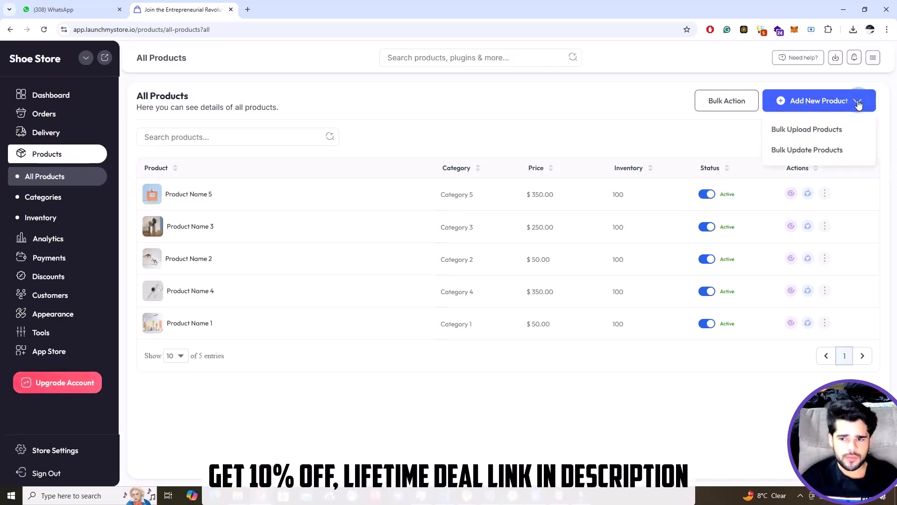
{"action": "left_click", "coordinate": [796, 133]}
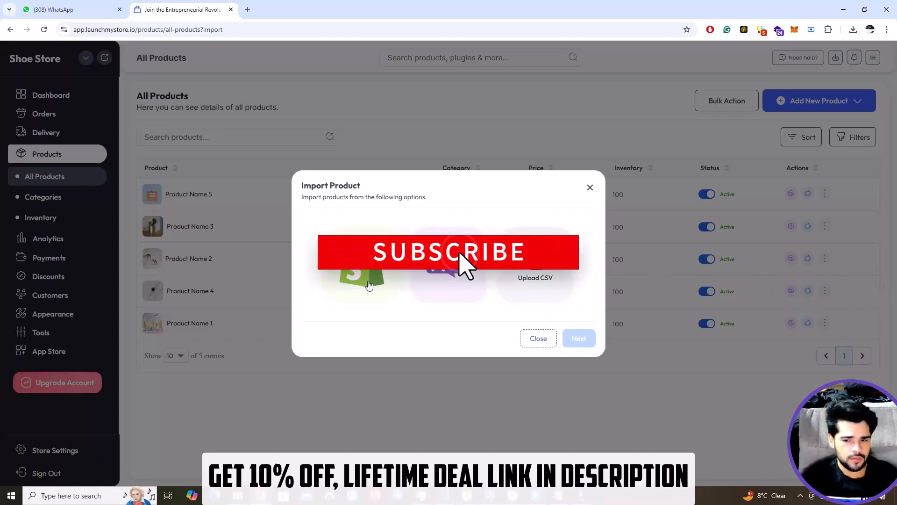
{"action": "left_click", "coordinate": [538, 338]}
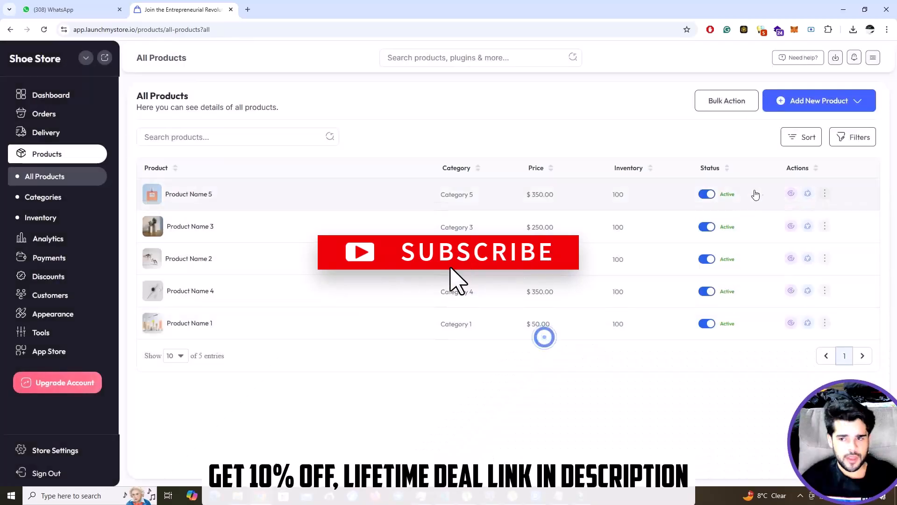
Start a new product and examine the form's title, pricing, variants and Google Search Preview sections
{"action": "left_click", "coordinate": [793, 101]}
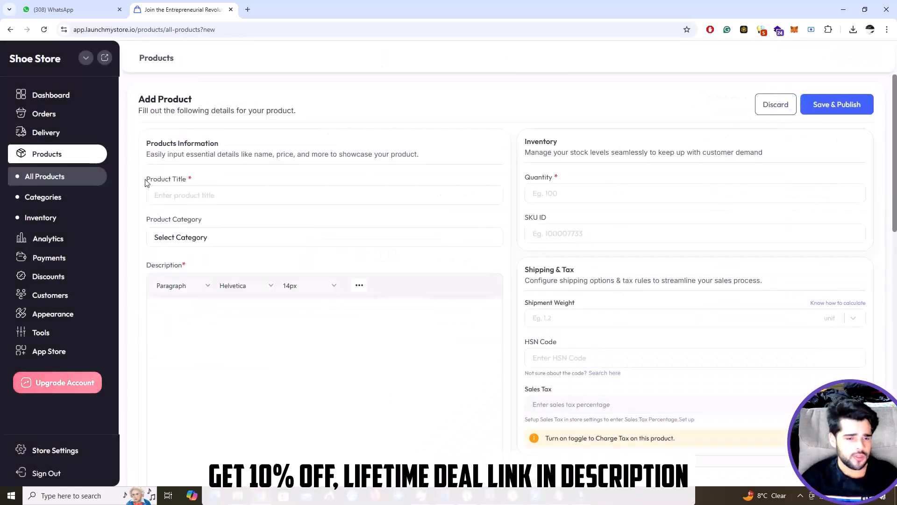
{"action": "left_click_drag", "start_coordinate": [156, 179], "coordinate": [193, 179]}
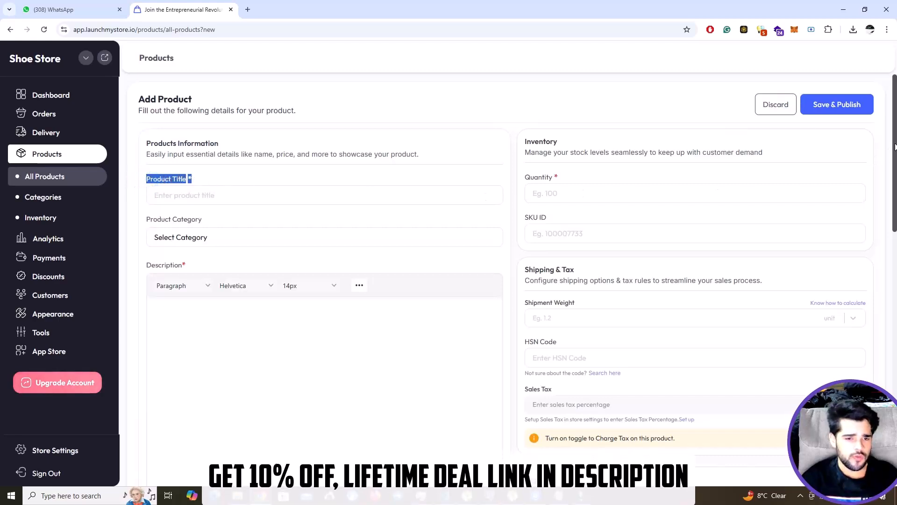
{"action": "left_click_drag", "start_coordinate": [894, 147], "coordinate": [891, 390]}
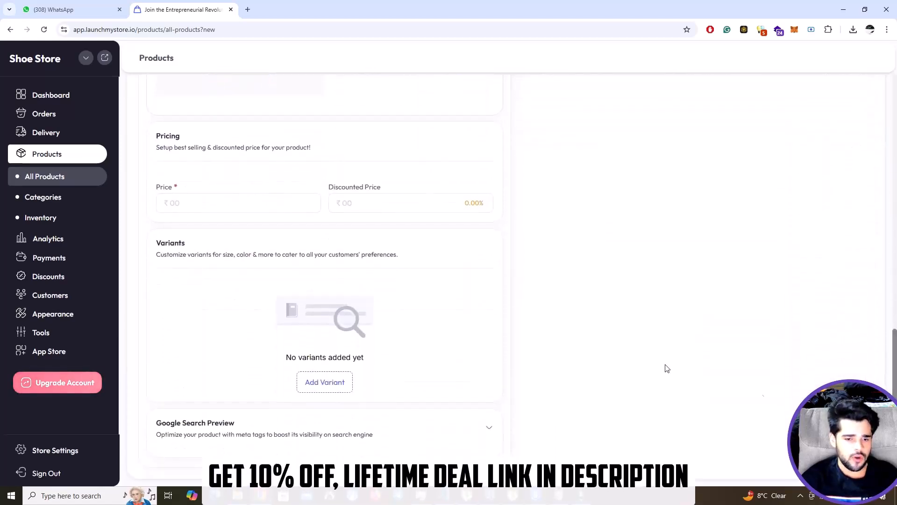
{"action": "double_click", "coordinate": [159, 248]}
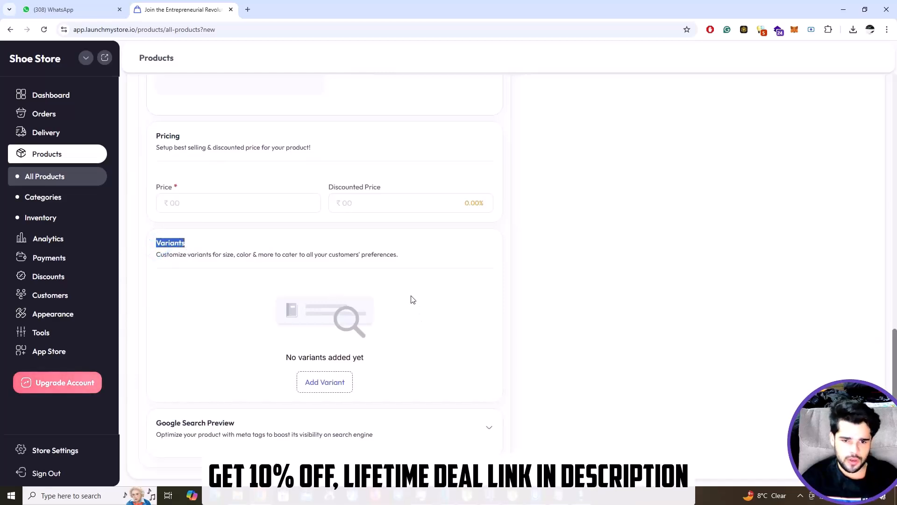
{"action": "left_click", "coordinate": [474, 444]}
{"action": "scroll", "coordinate": [767, 393], "scroll_direction": "down", "scroll_amount": 4}
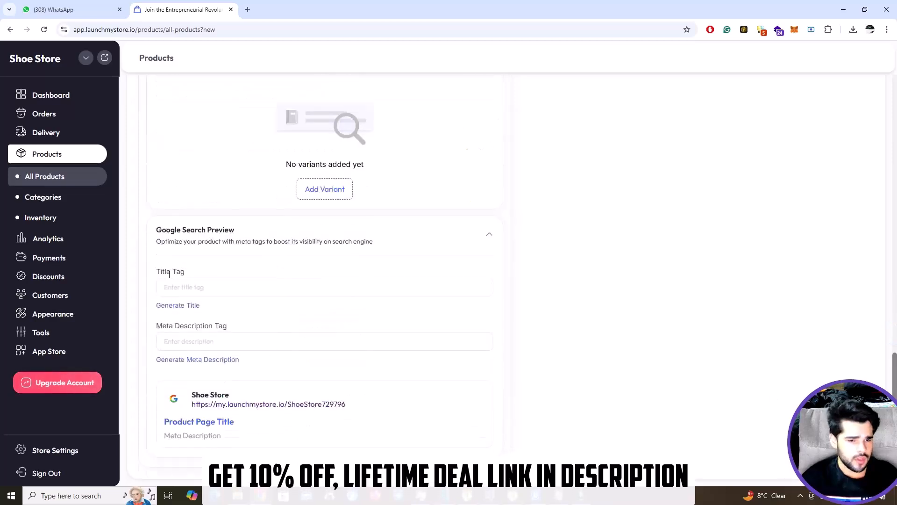
{"action": "left_click_drag", "start_coordinate": [157, 326], "coordinate": [244, 333]}
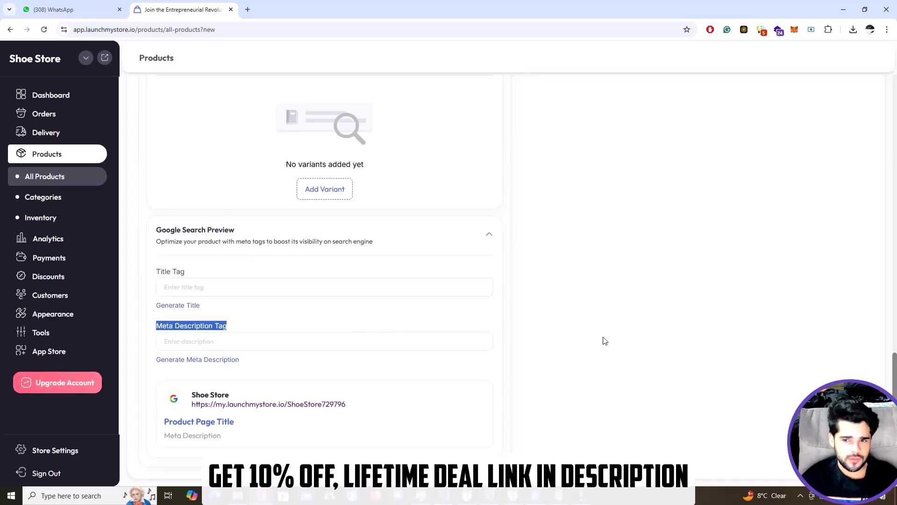
{"action": "scroll", "coordinate": [515, 329], "scroll_direction": "up", "scroll_amount": 2}
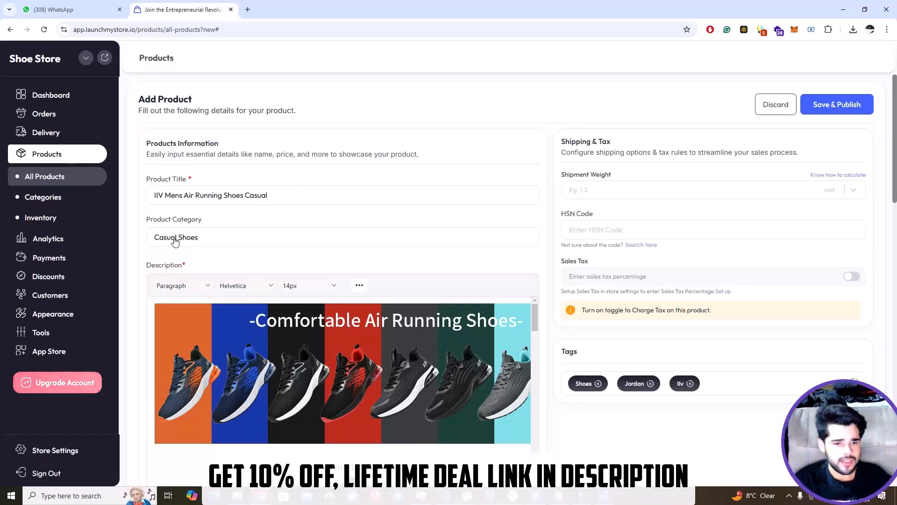
View the product description's source code and its full-screen layout, and return to the product form
{"action": "left_click", "coordinate": [359, 286]}
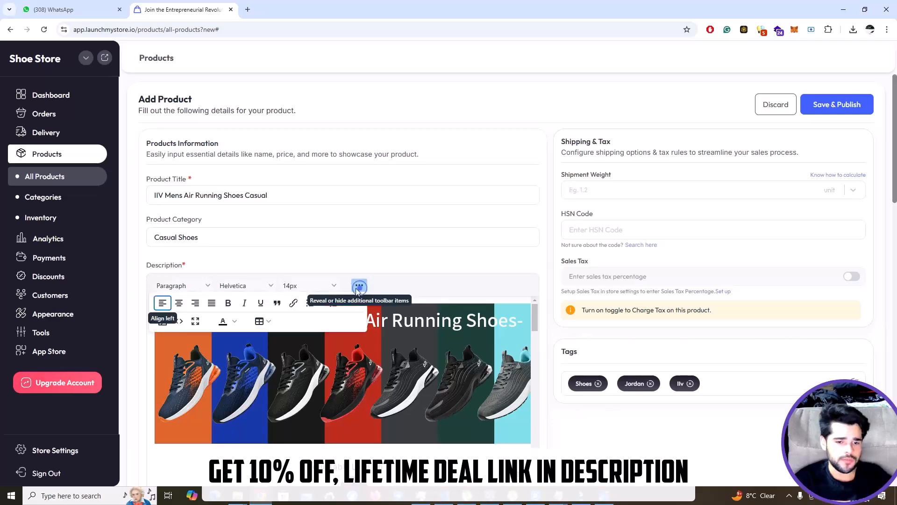
{"action": "left_click", "coordinate": [182, 325]}
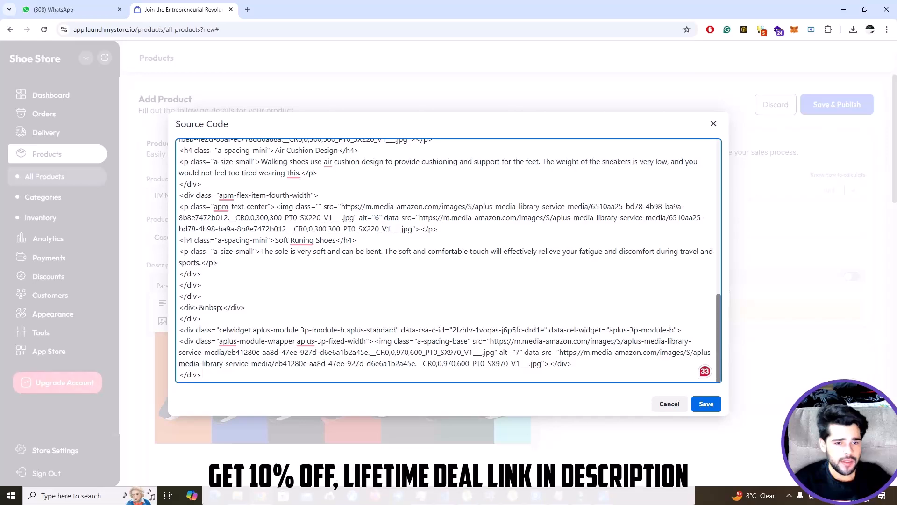
{"action": "left_click", "coordinate": [668, 404]}
{"action": "left_click", "coordinate": [196, 322]}
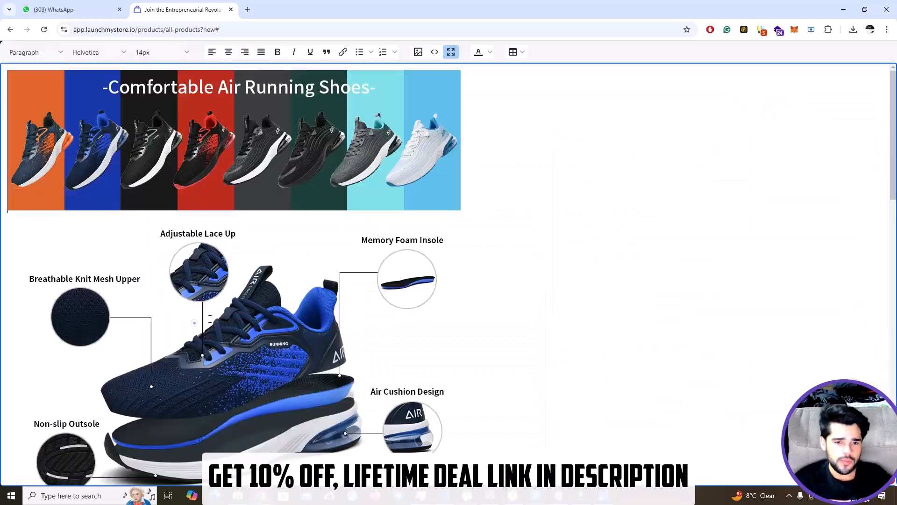
{"action": "left_click", "coordinate": [451, 52]}
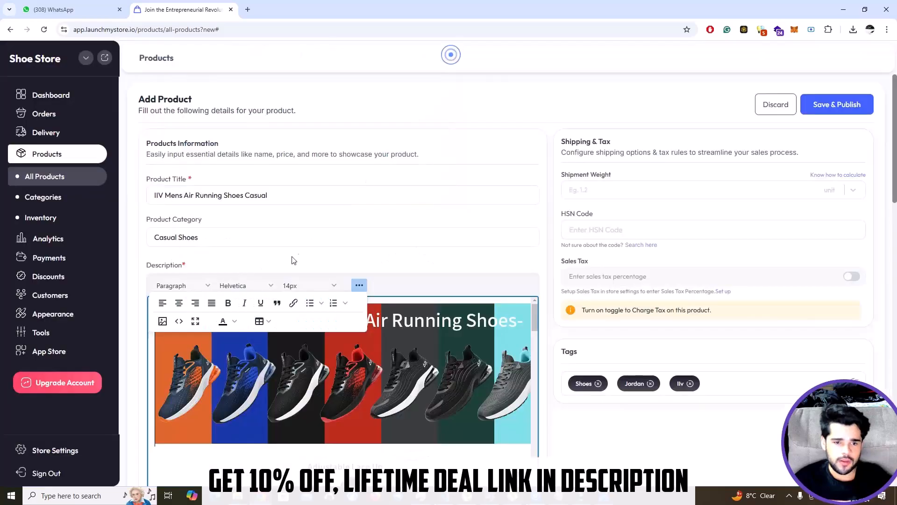
{"action": "left_click", "coordinate": [356, 286]}
Try adding a Gender variant with the option values Boy and Girl, and dismiss it without saving
{"action": "scroll", "coordinate": [826, 335], "scroll_direction": "down", "scroll_amount": 12}
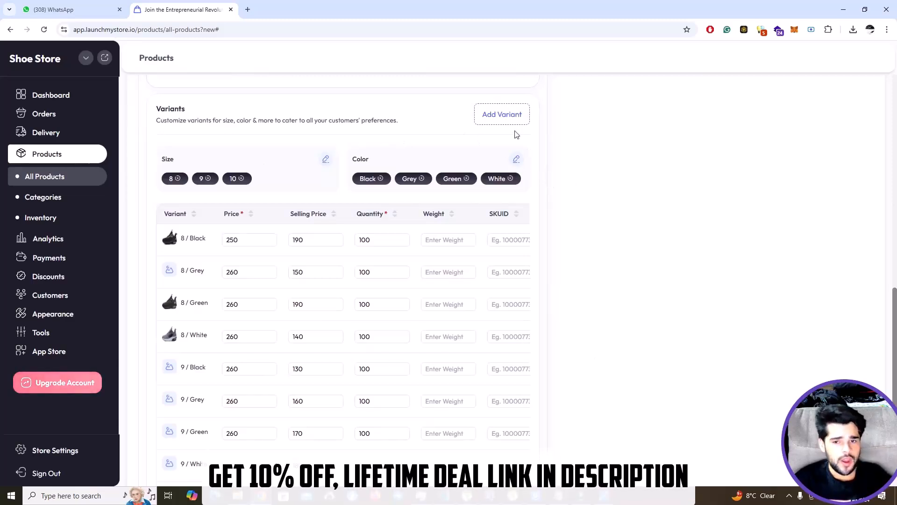
{"action": "left_click", "coordinate": [499, 117]}
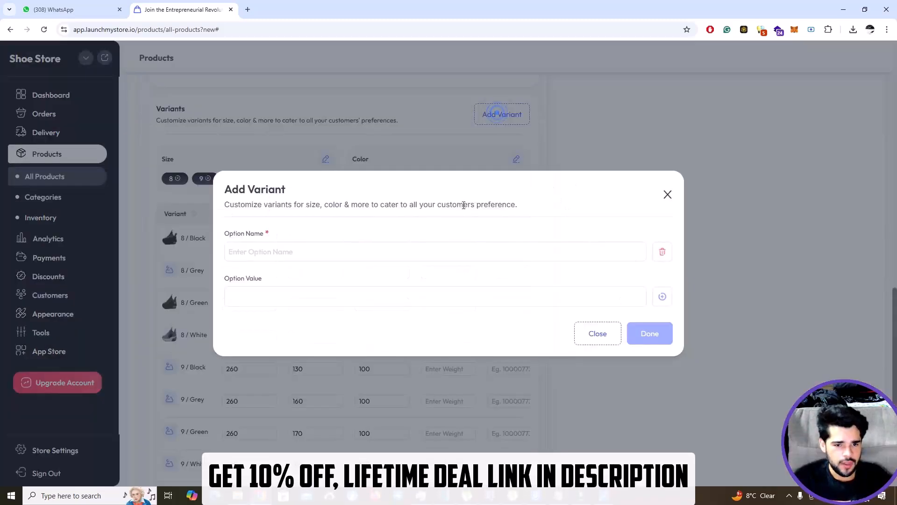
{"action": "left_click", "coordinate": [305, 248]}
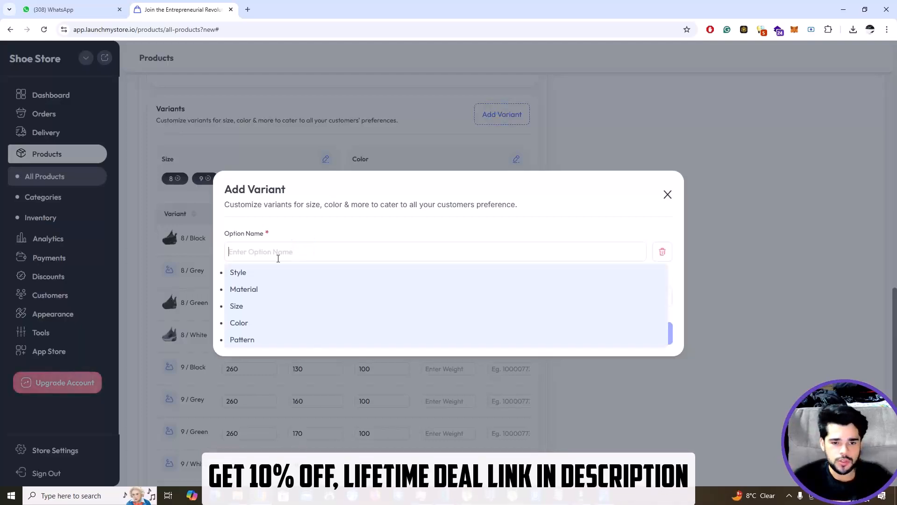
{"action": "key", "text": "Caps_Lock"}
{"action": "type", "text": "Gender"}
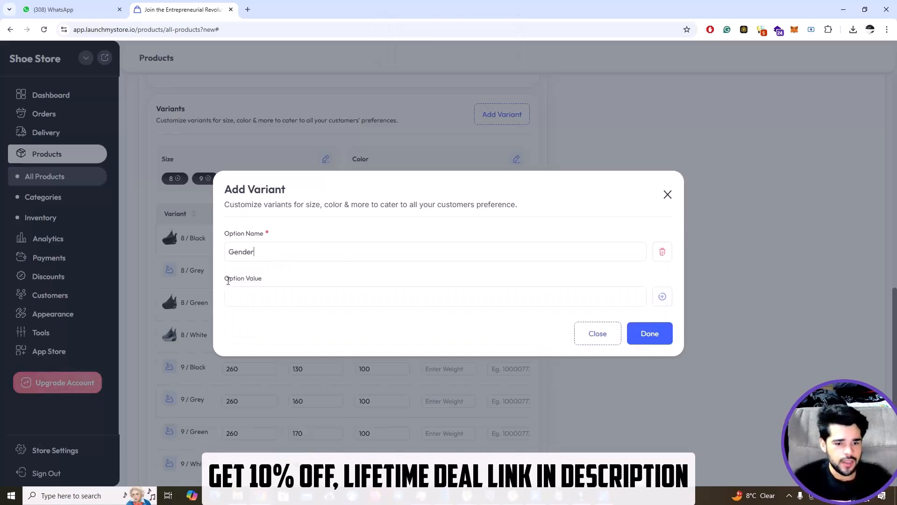
{"action": "left_click", "coordinate": [661, 298]}
{"action": "left_click", "coordinate": [280, 275]}
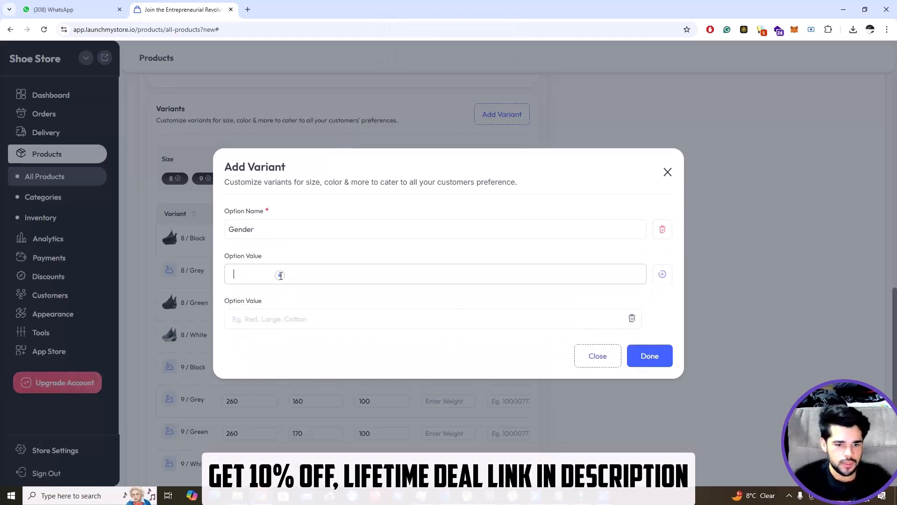
{"action": "key", "text": "Caps_Lock"}
{"action": "type", "text": "B"}
{"action": "key", "text": "Return"}
{"action": "key", "text": "Caps_Lock"}
{"action": "left_click", "coordinate": [284, 315]}
{"action": "key", "text": "Caps_Lock"}
{"action": "type", "text": "G"}
{"action": "key", "text": "Caps_Lock"}
{"action": "type", "text": "irl"}
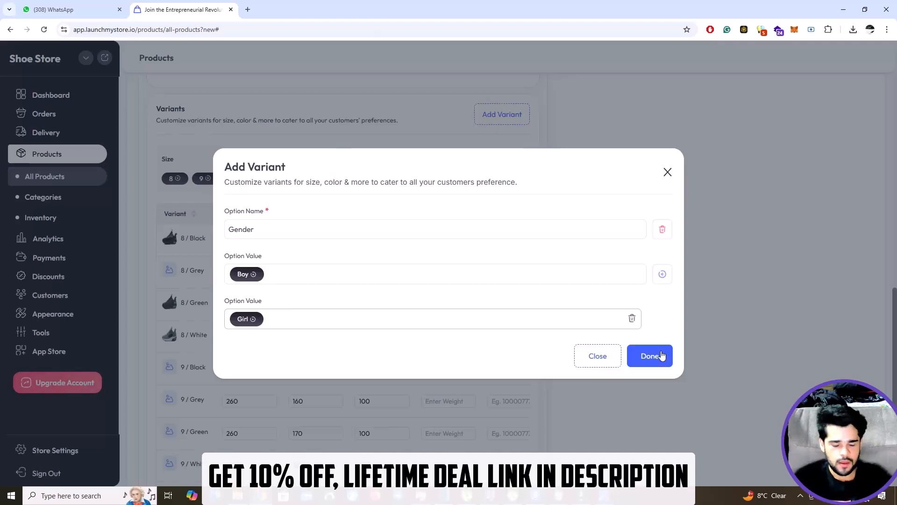
{"action": "left_click", "coordinate": [669, 173]}
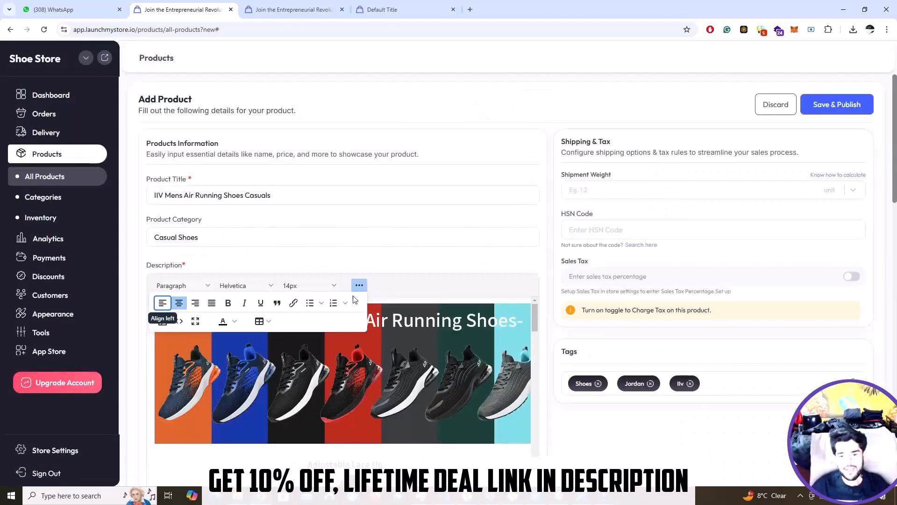
Hide the additional formatting tools of the product description editor
{"action": "left_click", "coordinate": [359, 285]}
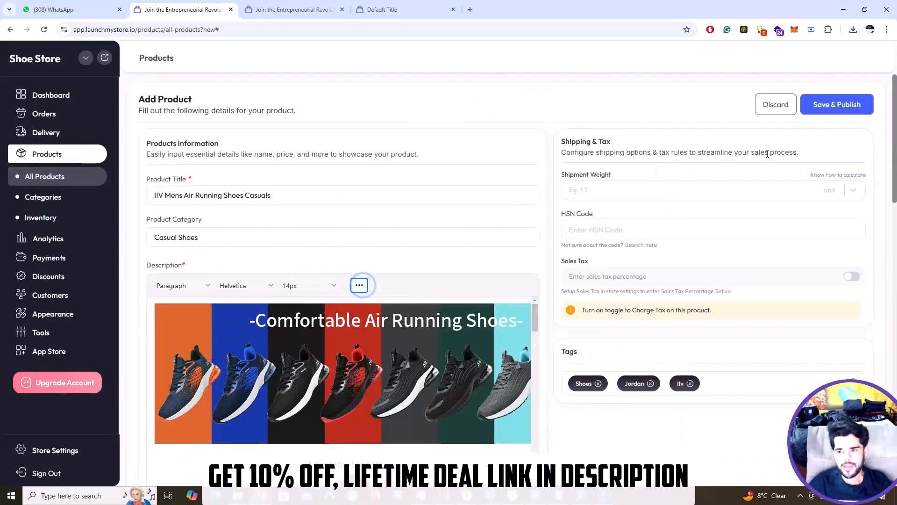
Save and publish the IIV Mens Air Running Shoes Casuals product, and view its management and sharing options
{"action": "left_click", "coordinate": [851, 107]}
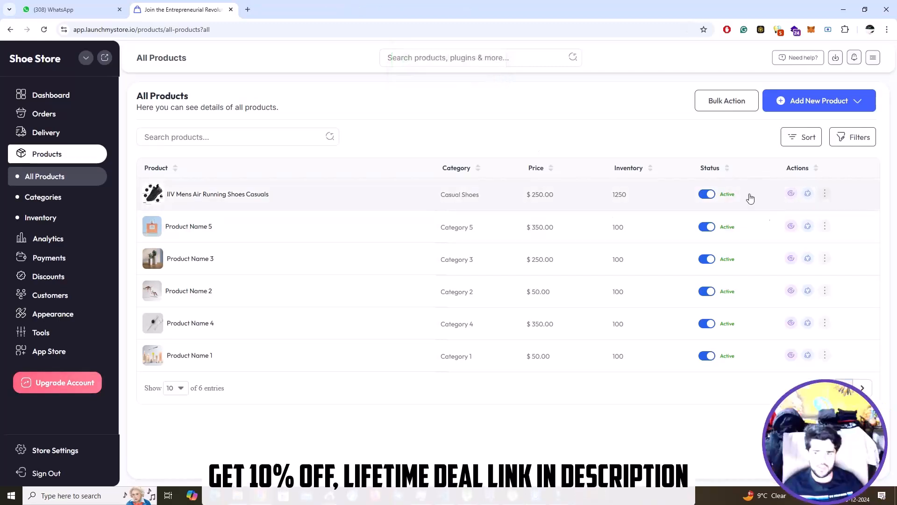
{"action": "left_click", "coordinate": [827, 195]}
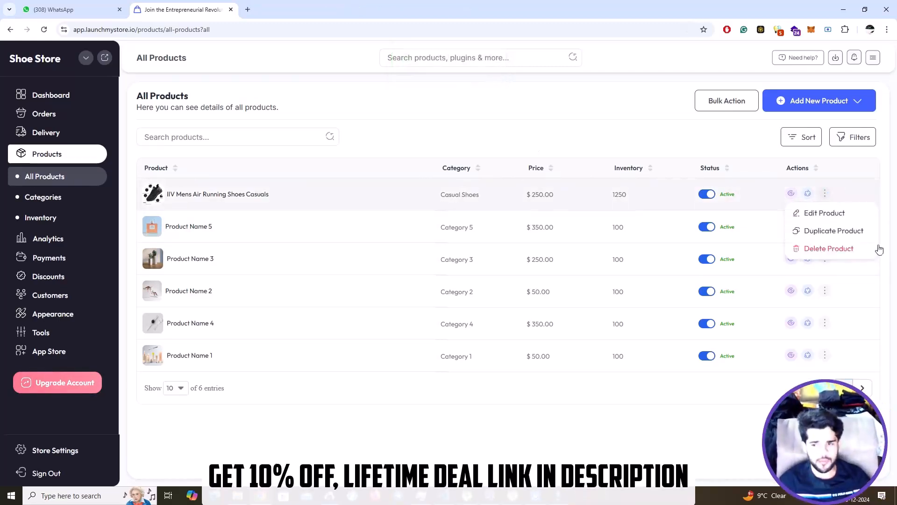
{"action": "left_click", "coordinate": [808, 194]}
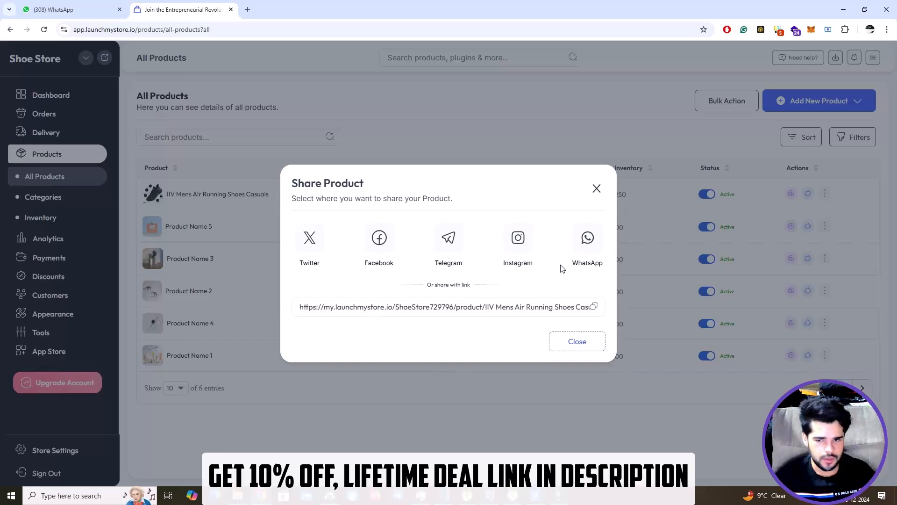
{"action": "left_click", "coordinate": [596, 189]}
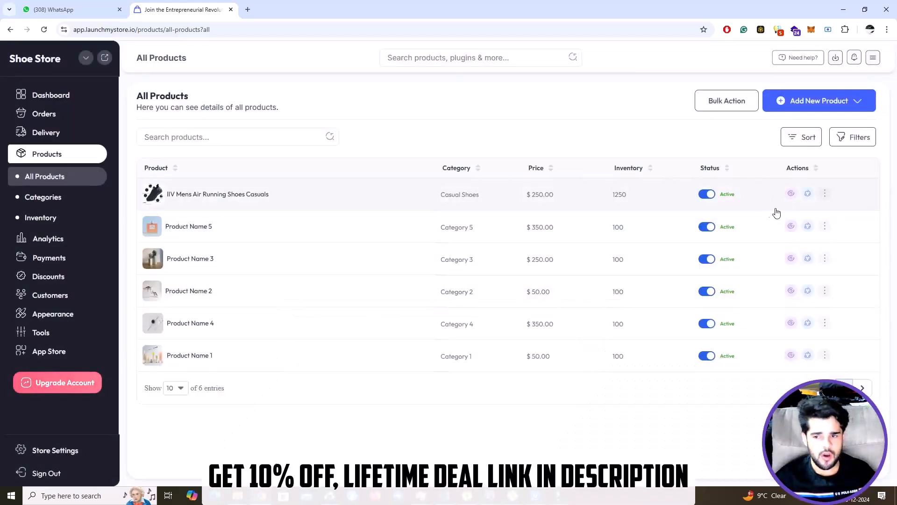
Preview the running-shoe product on its storefront page, selecting the Grey, Green and White colors in turn
{"action": "left_click", "coordinate": [791, 194]}
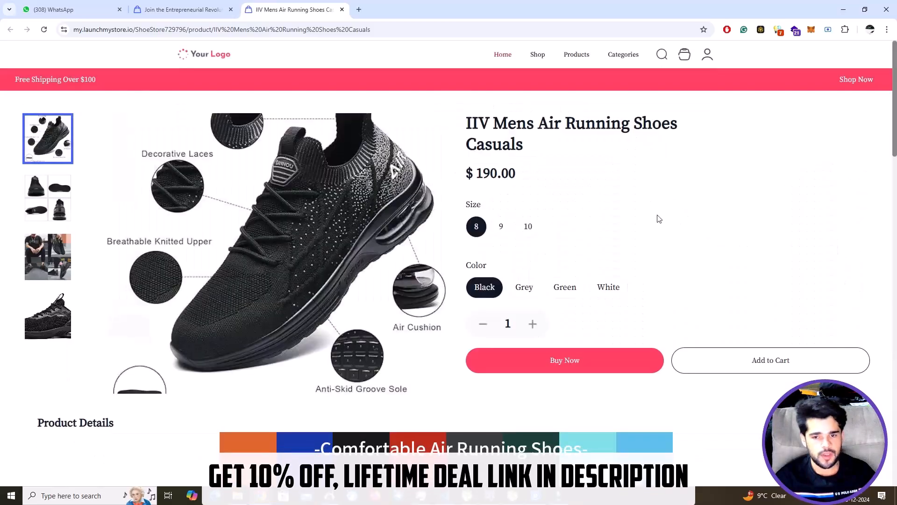
{"action": "left_click", "coordinate": [524, 287]}
{"action": "left_click", "coordinate": [563, 288]}
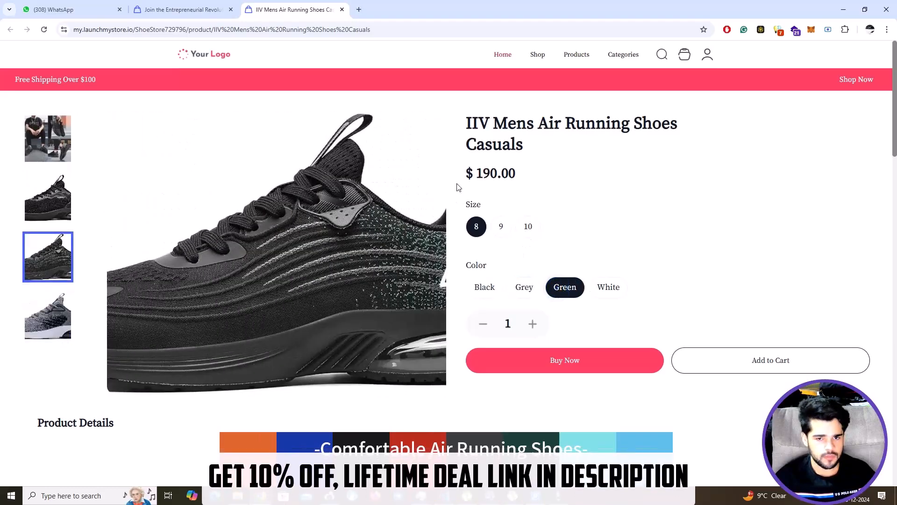
{"action": "left_click", "coordinate": [609, 287]}
{"action": "scroll", "coordinate": [817, 194], "scroll_direction": "down", "scroll_amount": 3}
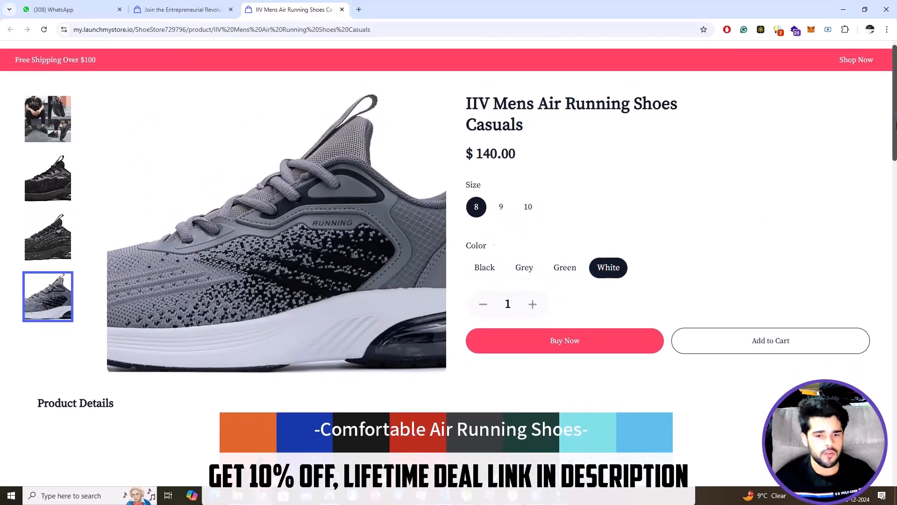
{"action": "scroll", "coordinate": [824, 105], "scroll_direction": "up", "scroll_amount": 3}
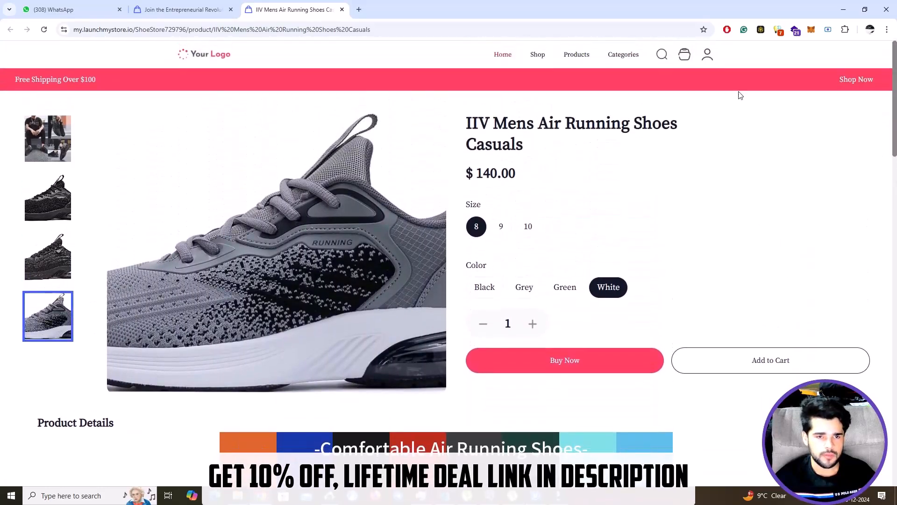
Open the store's payment setup from the dashboard and examine the providers and the manual payment method form
{"action": "left_click", "coordinate": [199, 14]}
{"action": "left_click", "coordinate": [48, 97]}
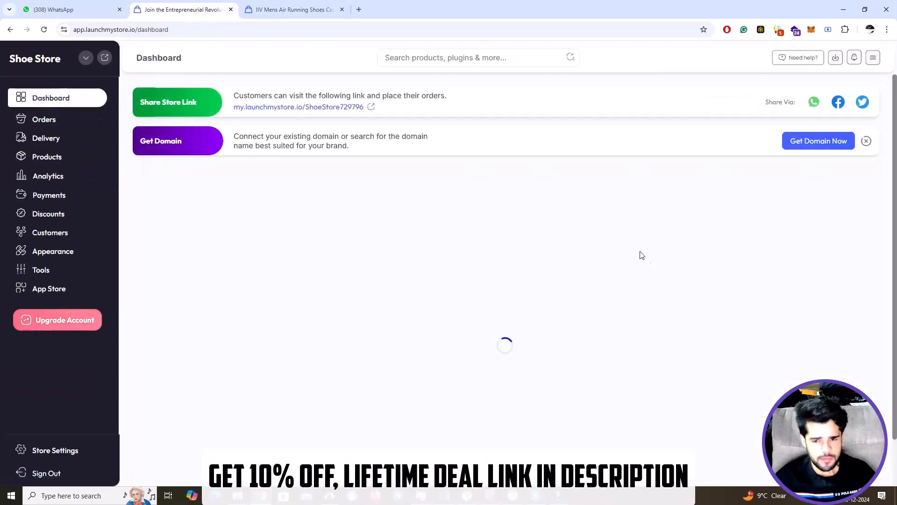
{"action": "left_click", "coordinate": [610, 330]}
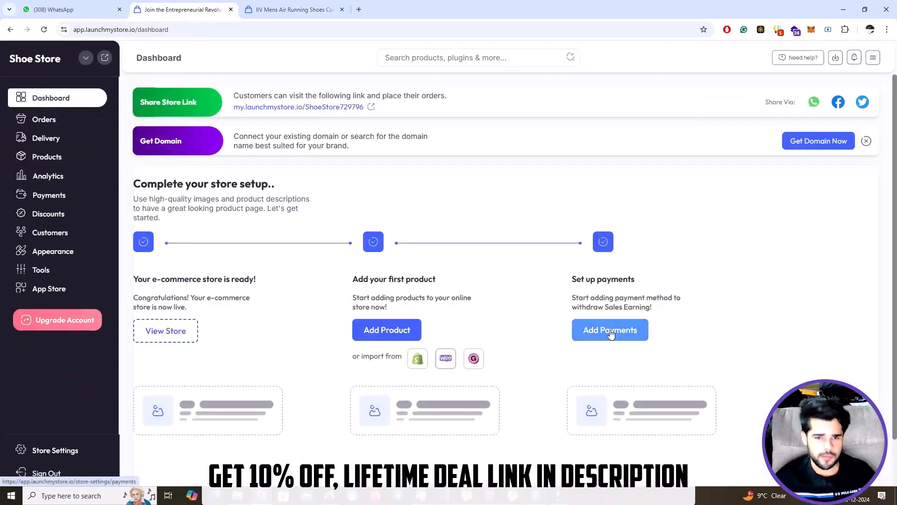
{"action": "scroll", "coordinate": [671, 278], "scroll_direction": "down", "scroll_amount": 3}
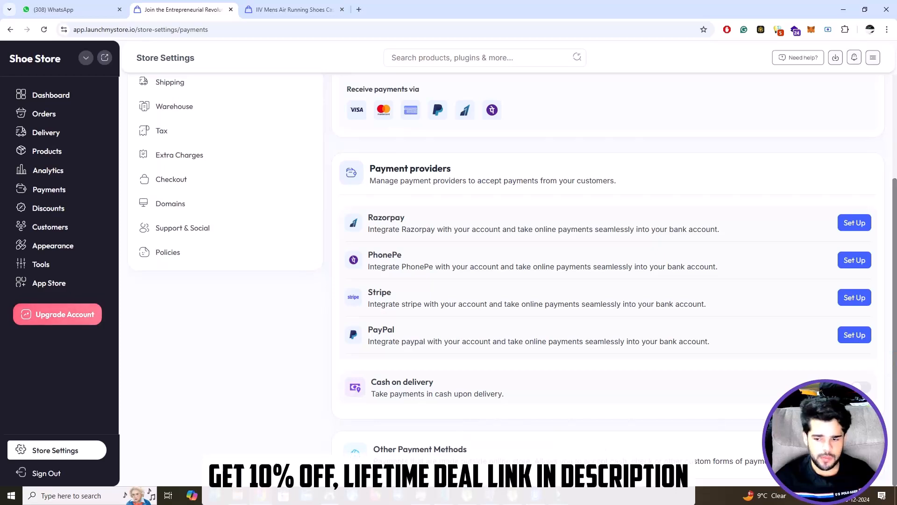
{"action": "scroll", "coordinate": [894, 359], "scroll_direction": "down", "scroll_amount": 1}
{"action": "left_click", "coordinate": [609, 460]}
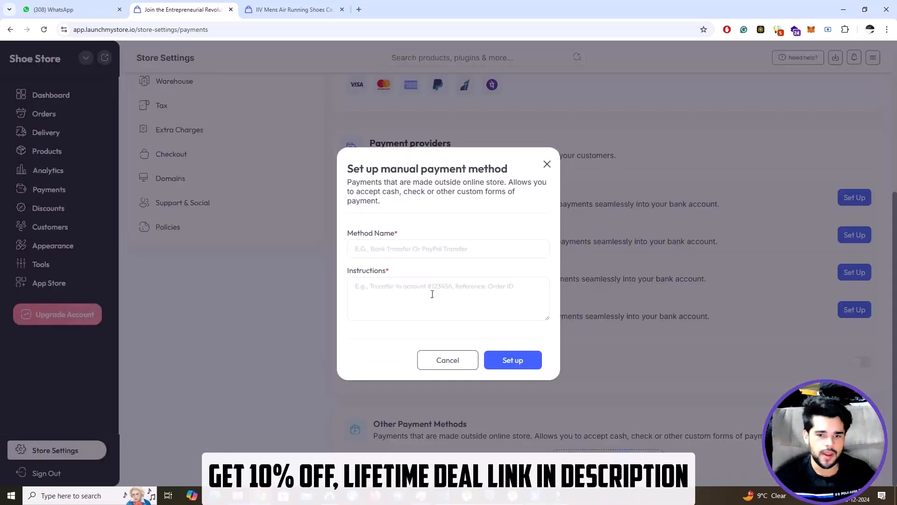
{"action": "left_click_drag", "start_coordinate": [362, 232], "coordinate": [398, 233]}
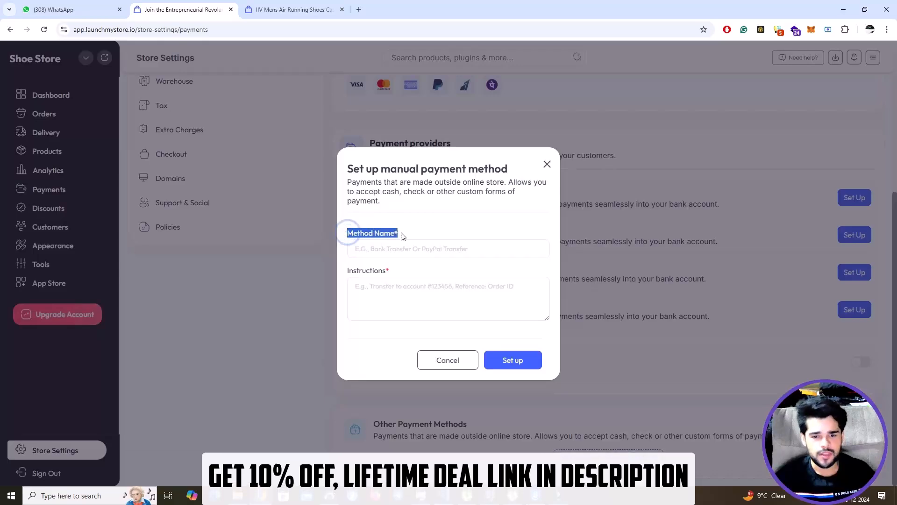
{"action": "left_click_drag", "start_coordinate": [358, 270], "coordinate": [387, 272]}
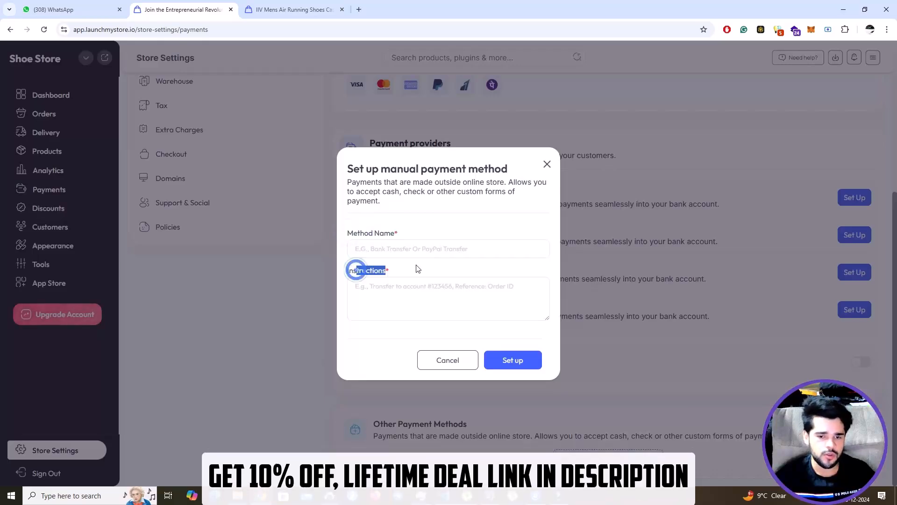
{"action": "left_click", "coordinate": [549, 165]}
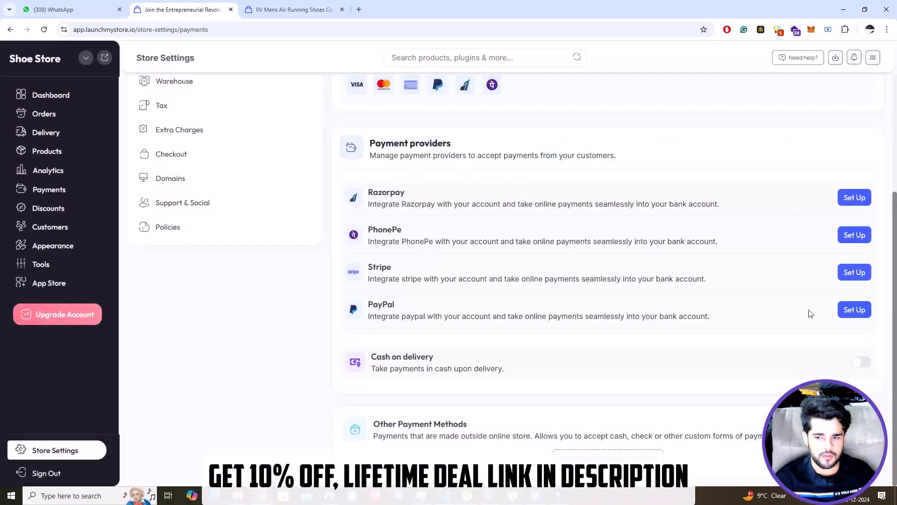
View the PayPal gateway setup form, dismiss it without saving, and enable cash on delivery
{"action": "left_click", "coordinate": [853, 310]}
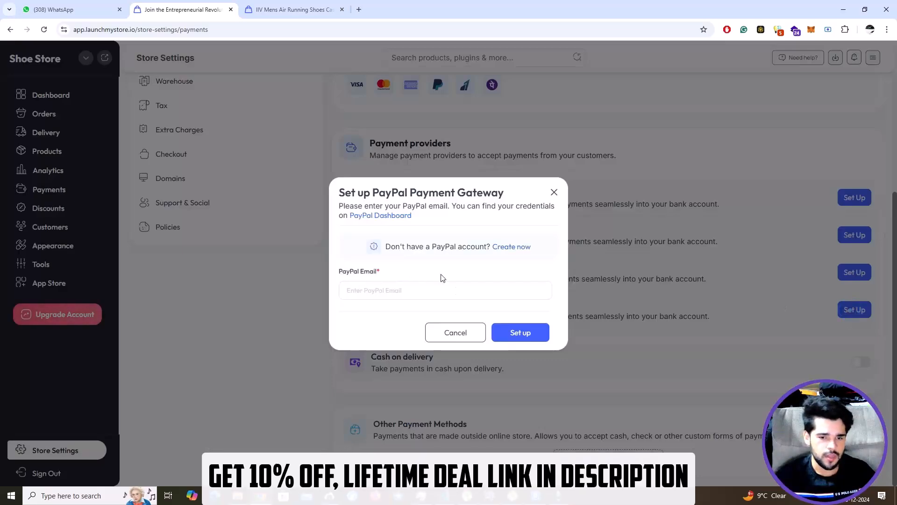
{"action": "left_click", "coordinate": [469, 333]}
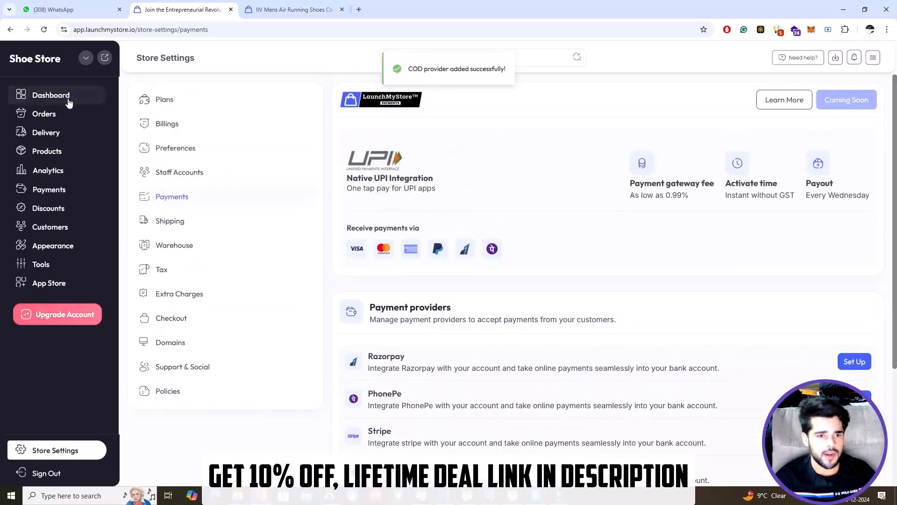
Return to the dashboard and examine the store overview of sales, visitors and orders
{"action": "left_click", "coordinate": [69, 102]}
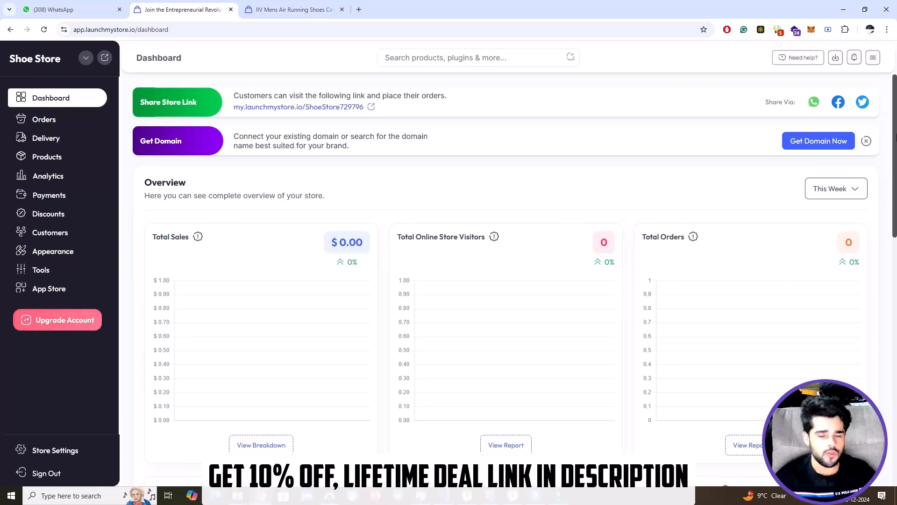
{"action": "scroll", "coordinate": [894, 178], "scroll_direction": "down", "scroll_amount": 3}
{"action": "left_click_drag", "start_coordinate": [895, 178], "coordinate": [896, 120]}
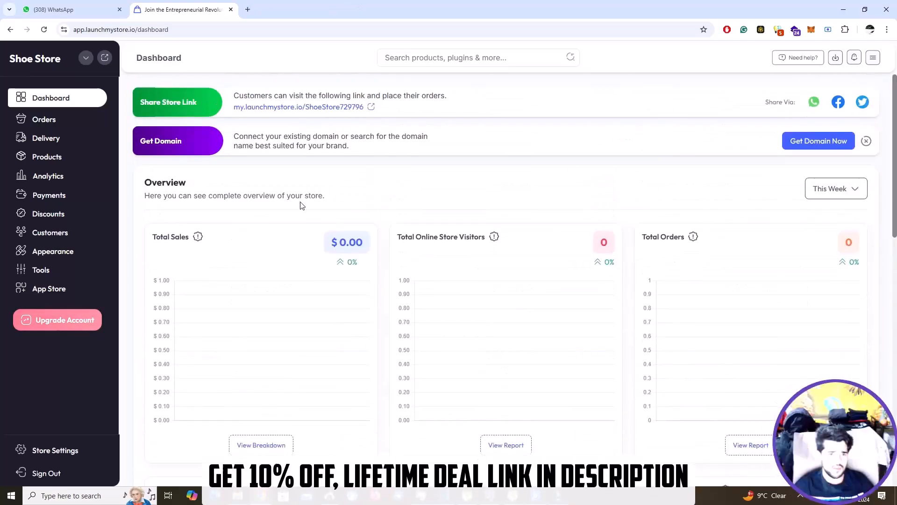